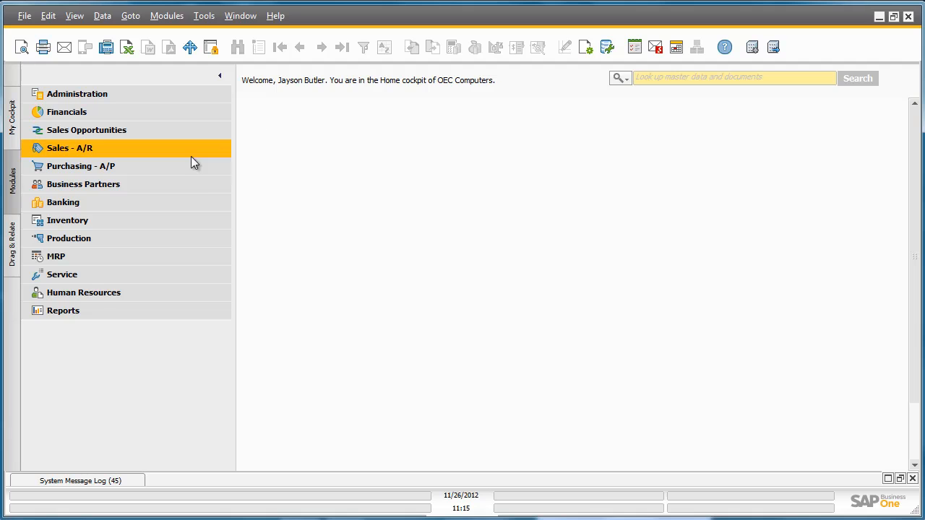
- Create a new purchase request and set its header Required Date to 12/07/2012
left_click(155, 167)
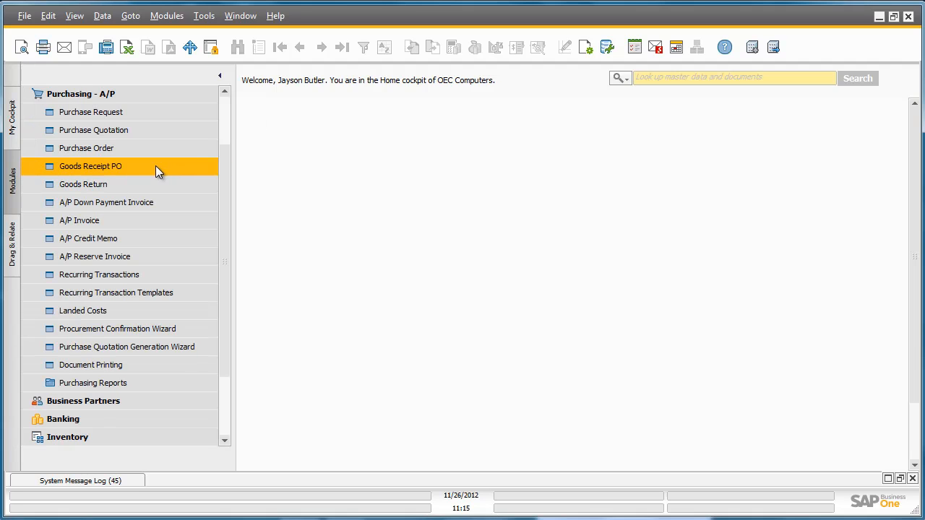
left_click(102, 116)
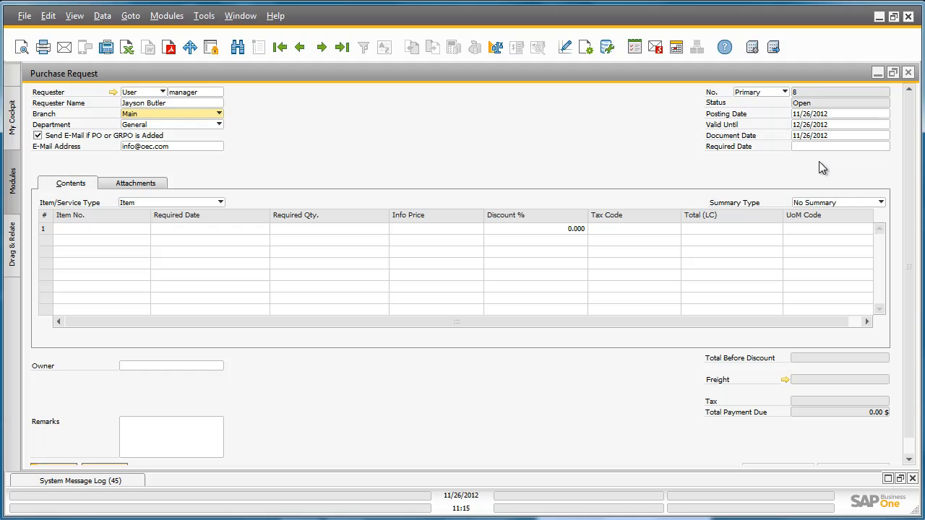
left_click(848, 146)
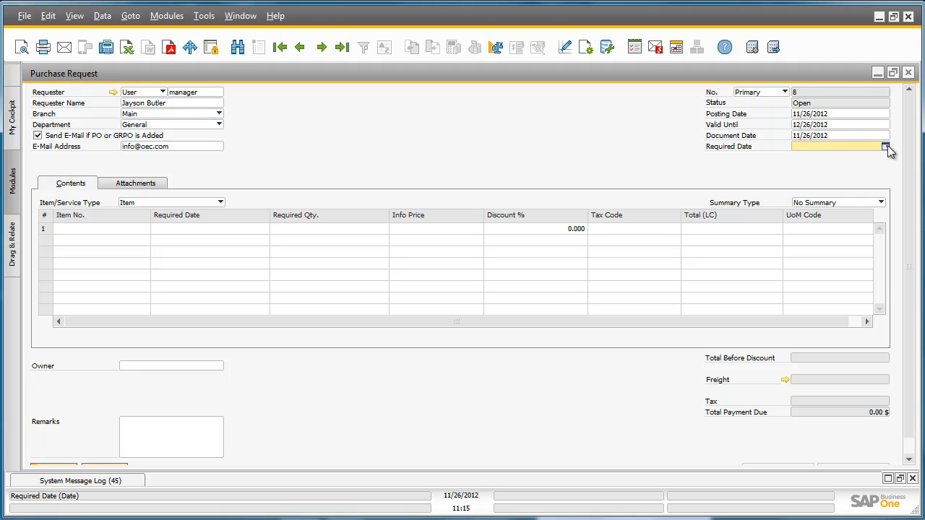
left_click(886, 146)
left_click(859, 166)
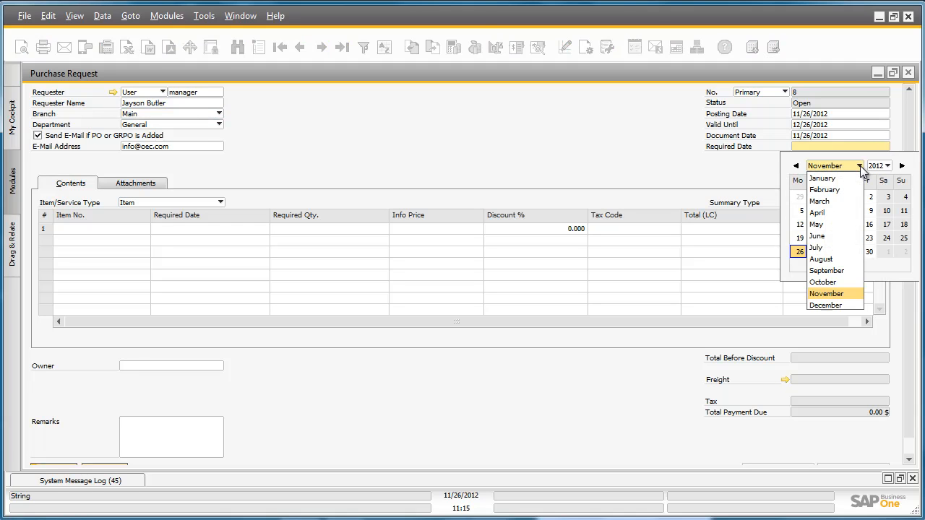
left_click(839, 308)
left_click(871, 211)
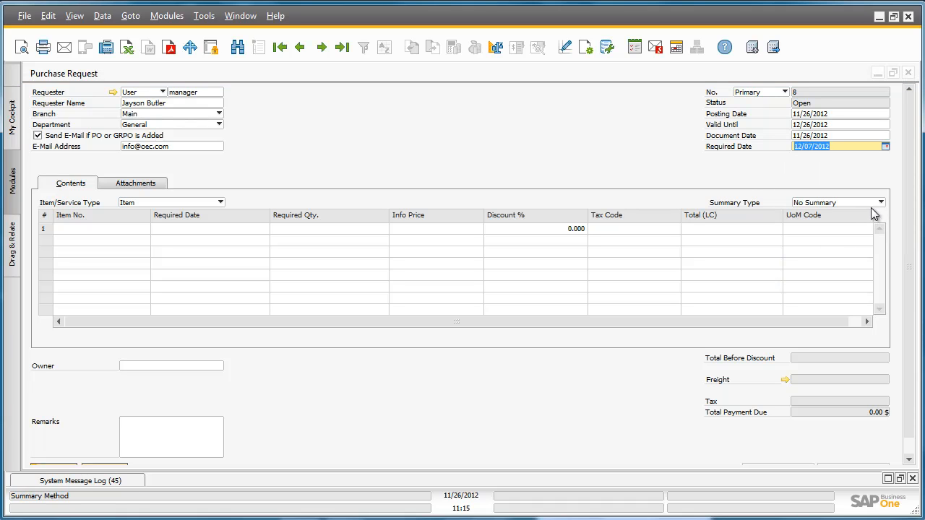
- Add item Z00001, Apple iPad 64GB Black, to the request's first line with a required quantity of 3
left_click(127, 226)
left_click(145, 229)
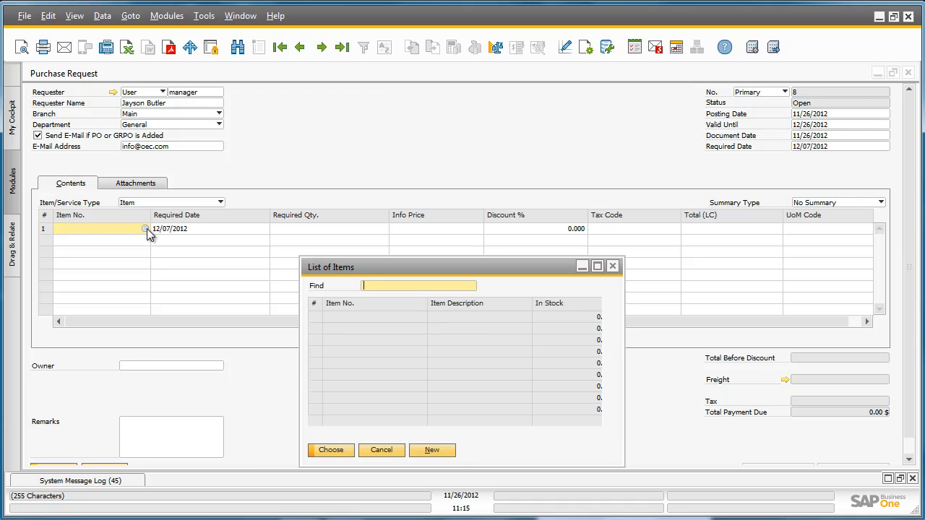
left_click(501, 306)
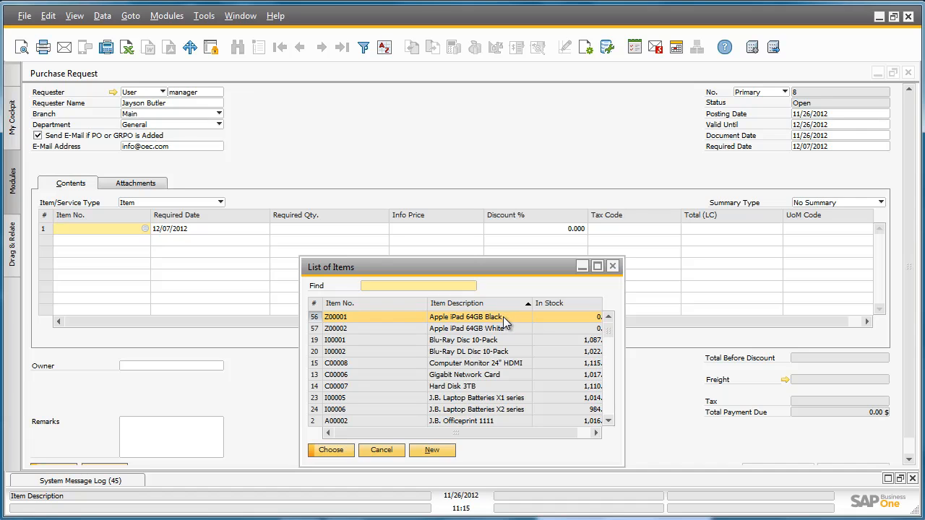
double_click(503, 316)
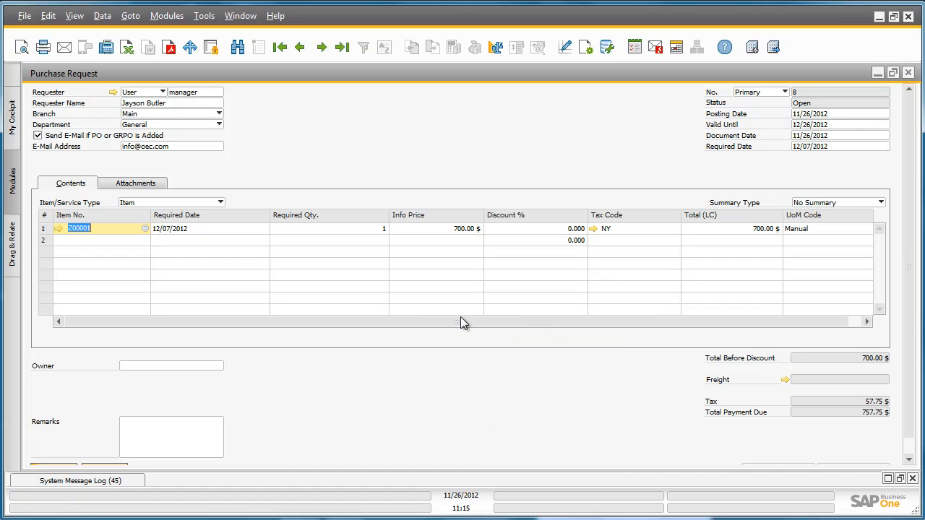
left_click(345, 229)
type("3")
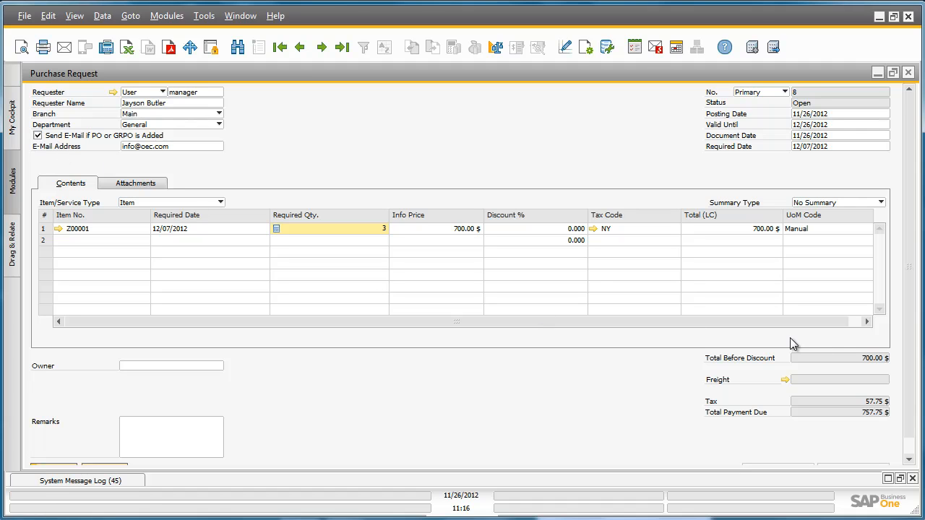
- Submit the purchase request for authorization with the remark "Please approve" and close the form
scroll(909, 287, "down", 1)
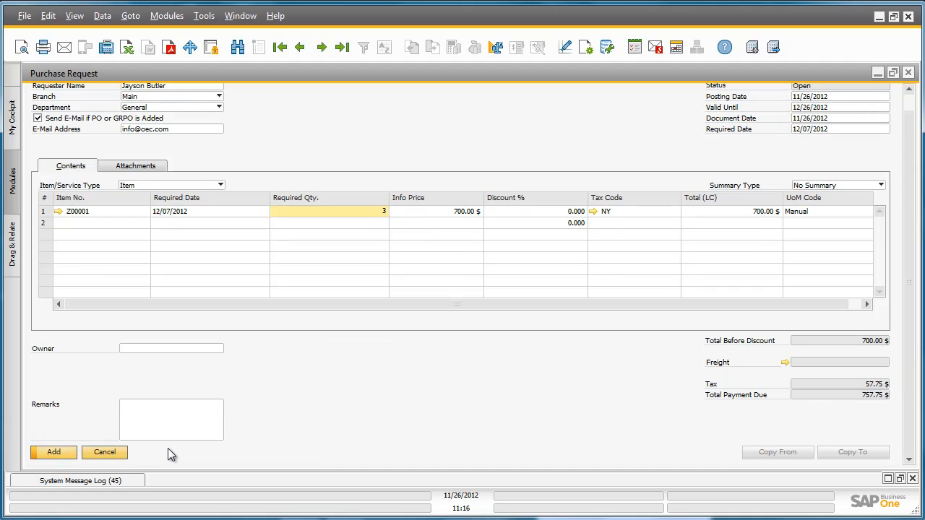
left_click(54, 452)
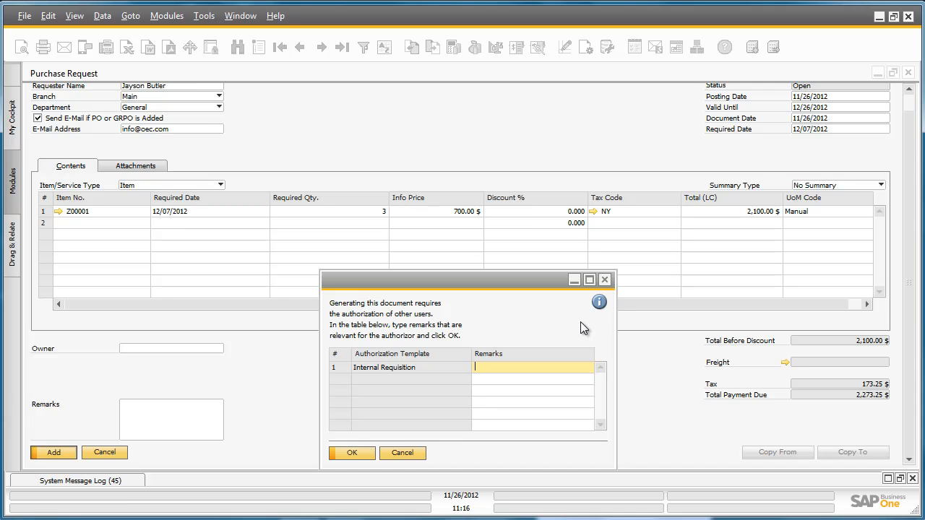
type("Please approve")
left_click(336, 451)
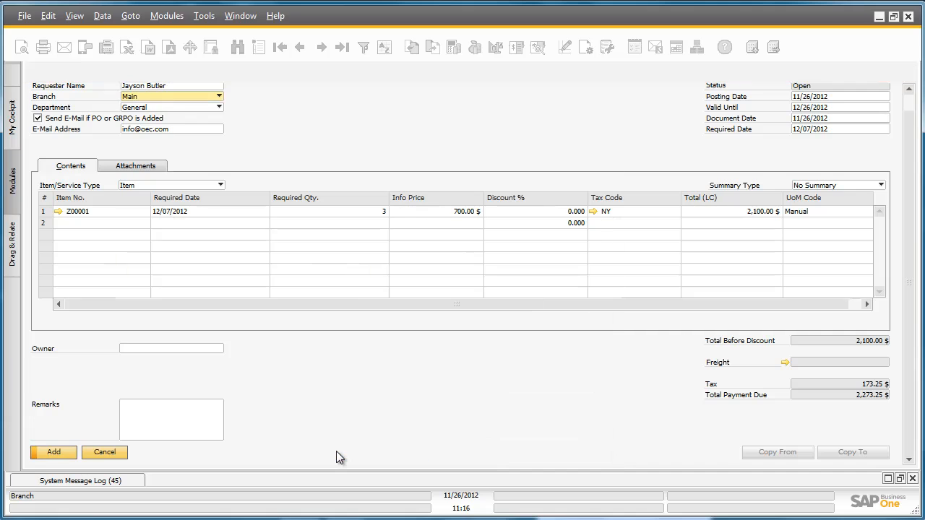
left_click(908, 73)
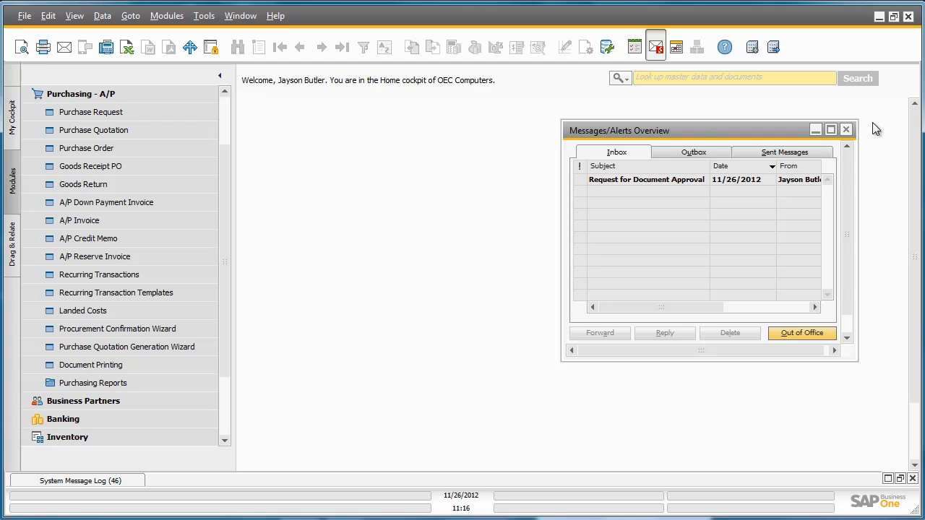
- Open the purchase request linked in the Request for Document Approval message and set the decision to Approved
left_click(687, 181)
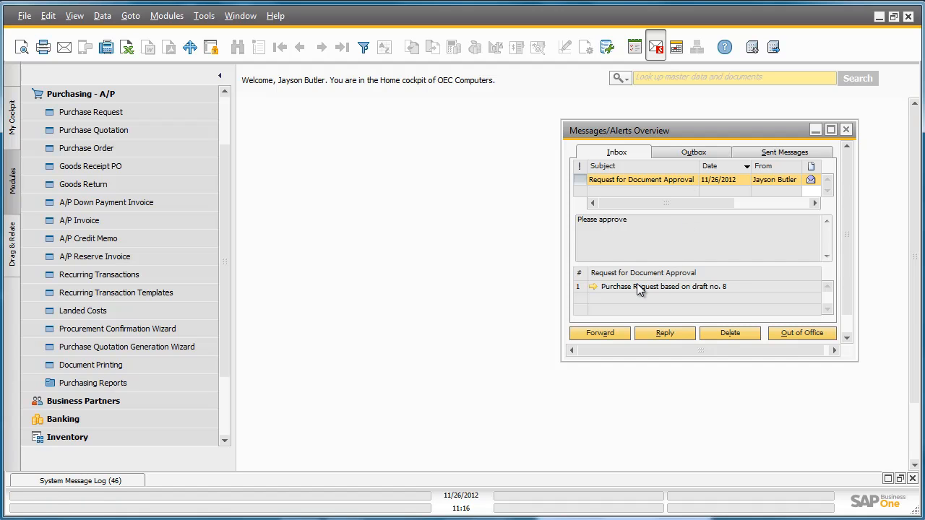
left_click(593, 284)
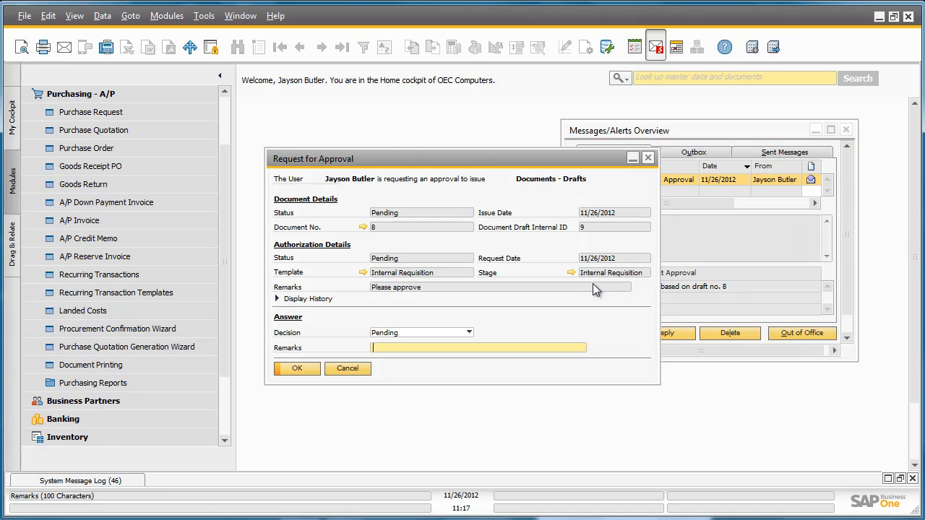
left_click(412, 331)
left_click(409, 353)
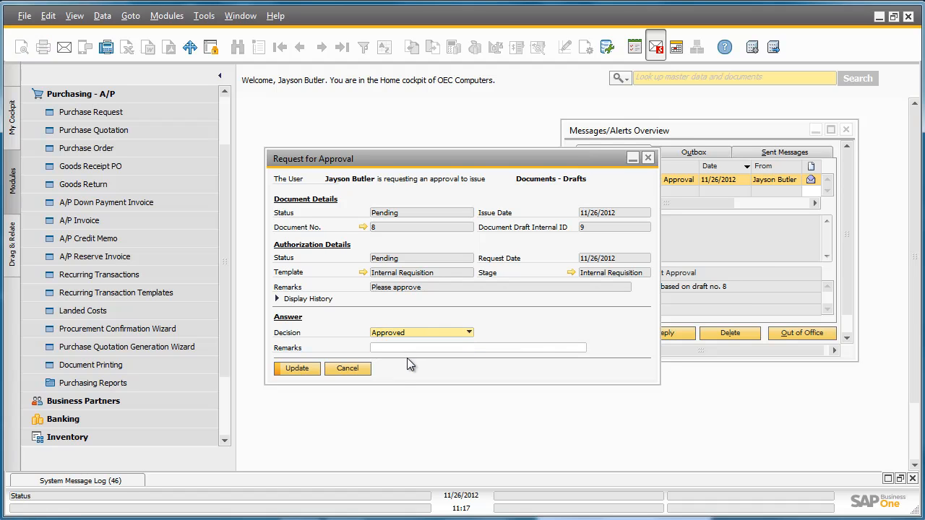
left_click(305, 370)
left_click(297, 368)
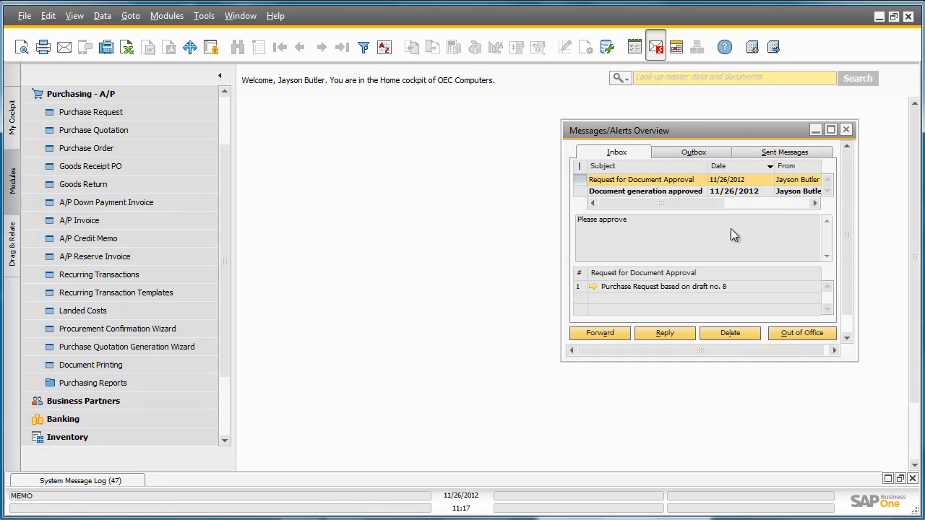
- Open the draft from the "Document generation approved" message and add it as a purchase request
left_click(593, 193)
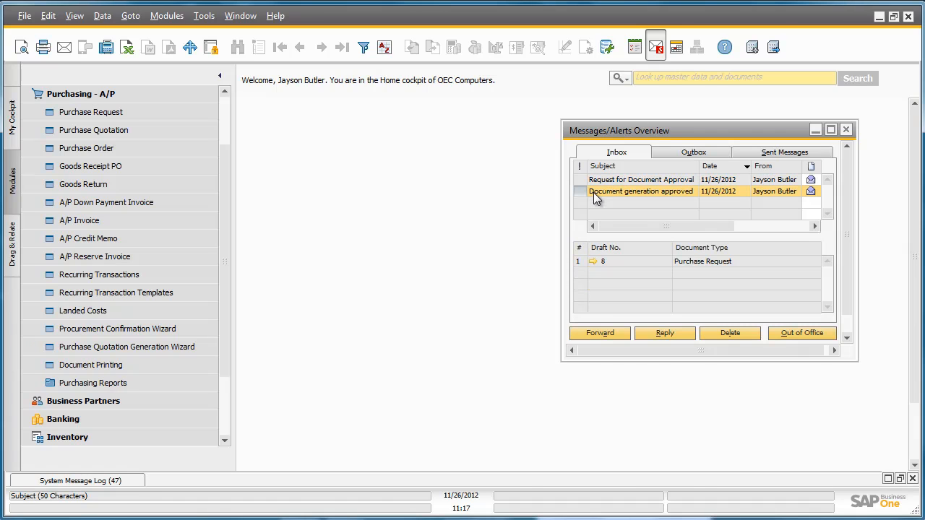
left_click(593, 263)
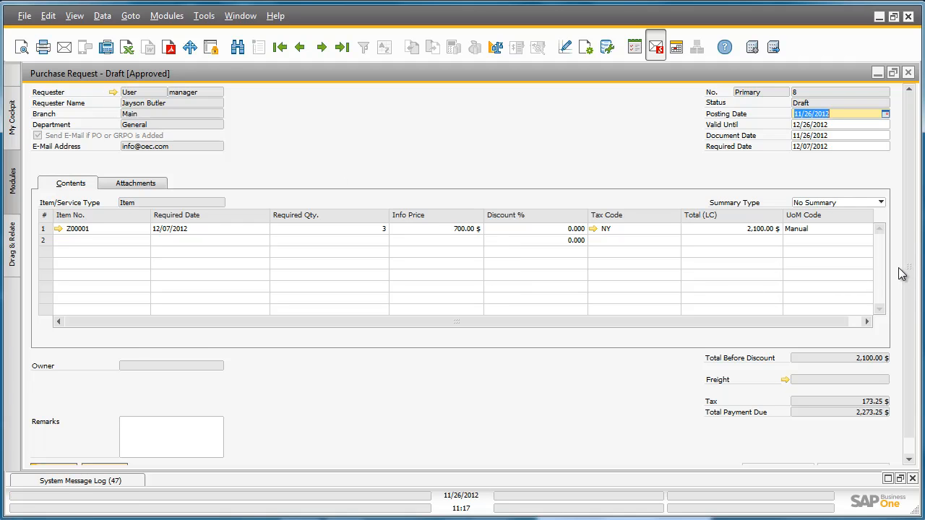
scroll(903, 278, "down", 1)
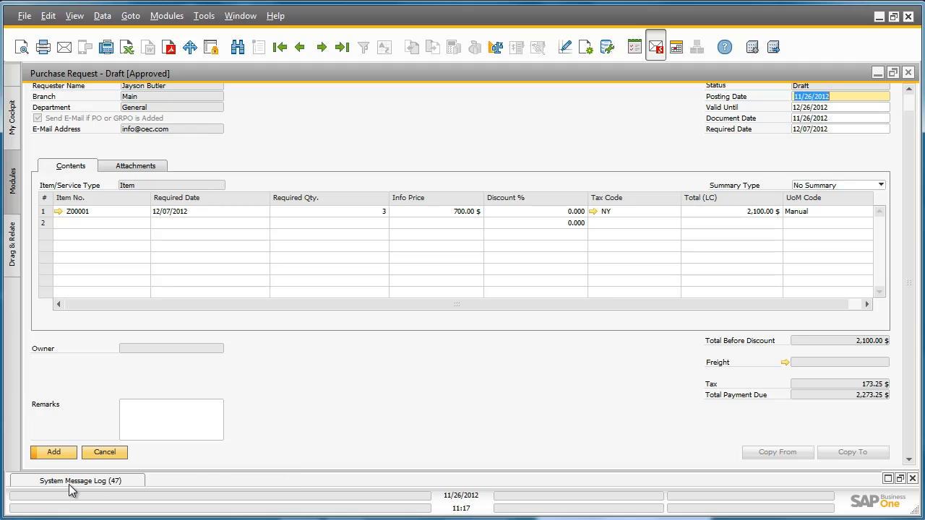
left_click(46, 456)
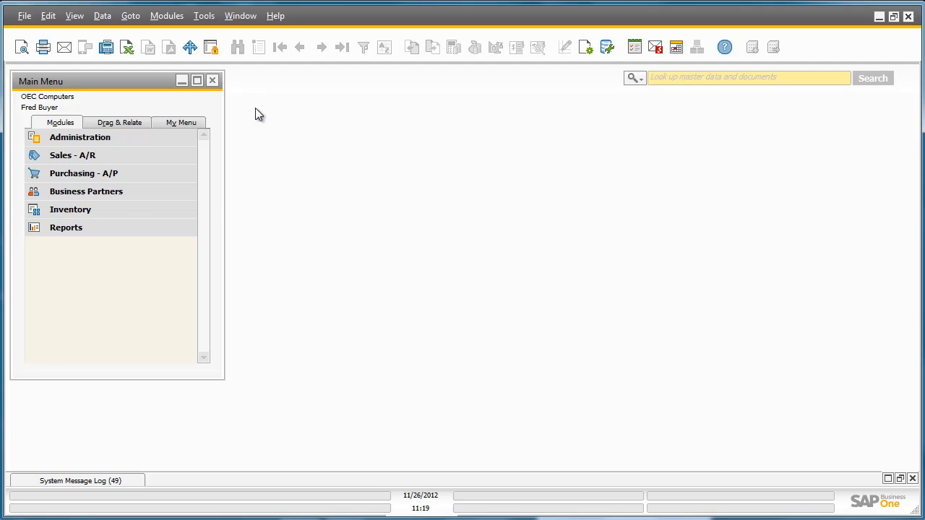
- Run the Purchase Request Report from the purchasing reports with the default selection criteria
left_click(130, 176)
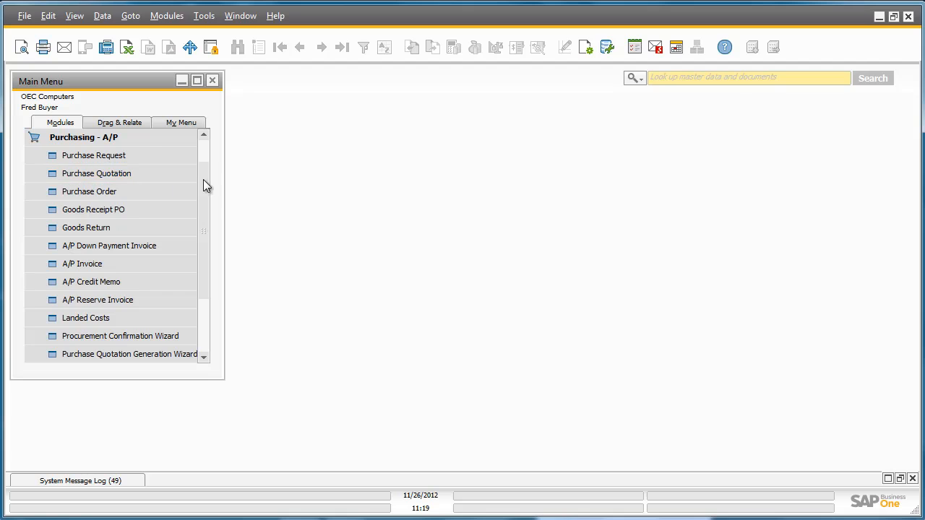
left_click_drag(203, 186, 201, 243)
left_click(166, 298)
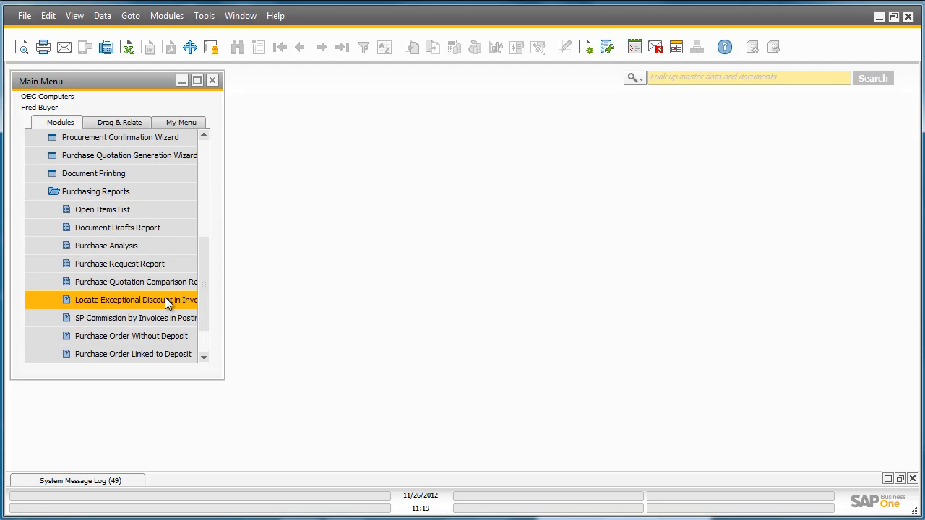
left_click(156, 267)
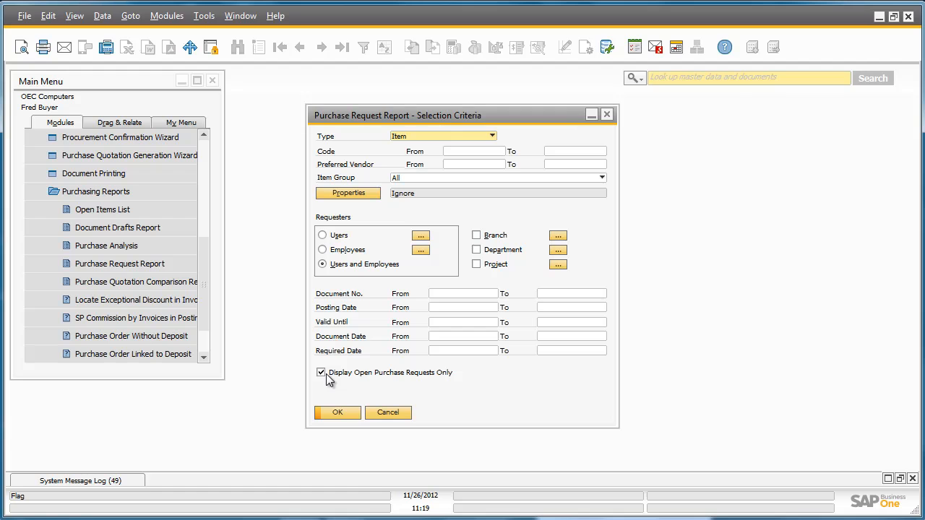
left_click(335, 410)
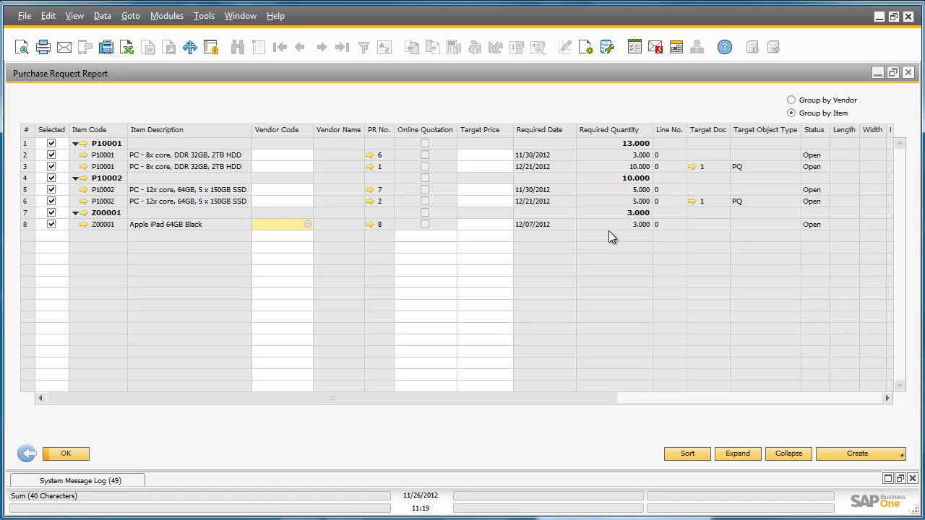
- Review the report's columns and check the alternative items defined for item Z00001
left_click_drag(587, 397, 831, 394)
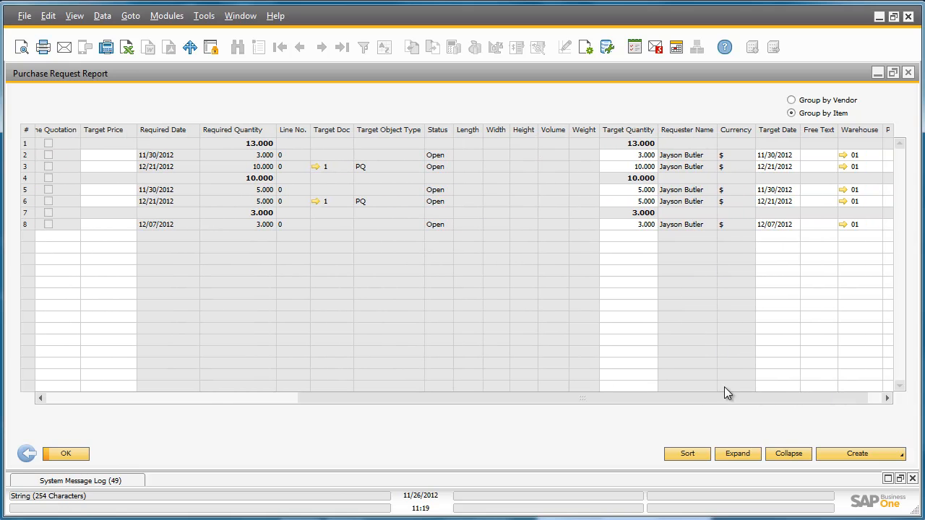
left_click_drag(725, 399, 317, 401)
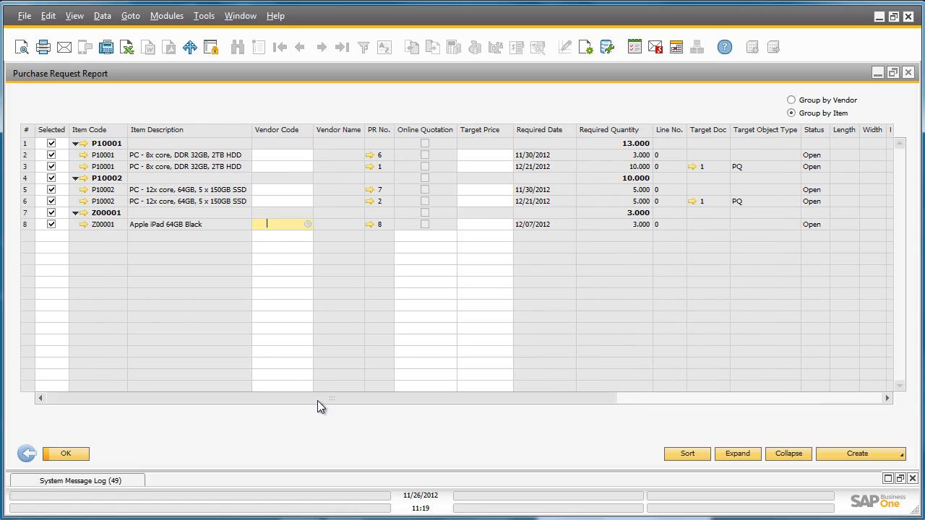
right_click(107, 218)
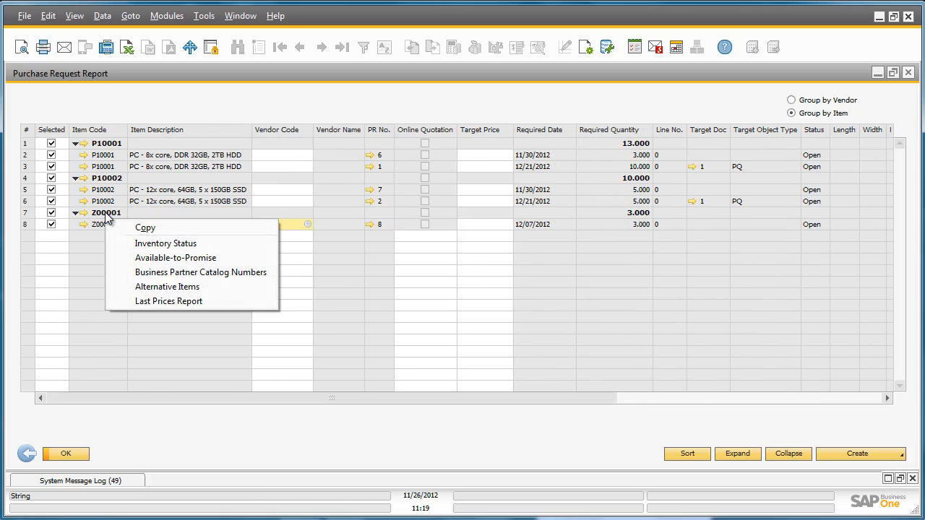
left_click(219, 288)
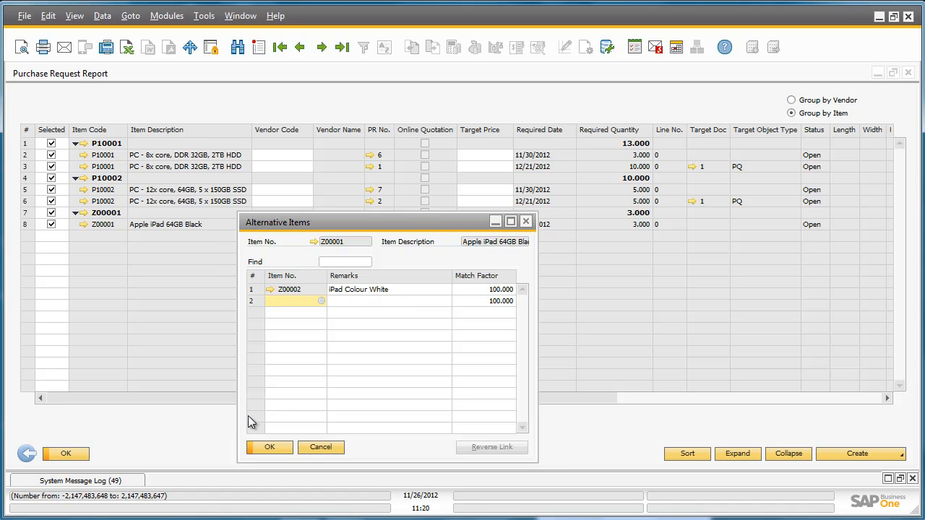
left_click(276, 446)
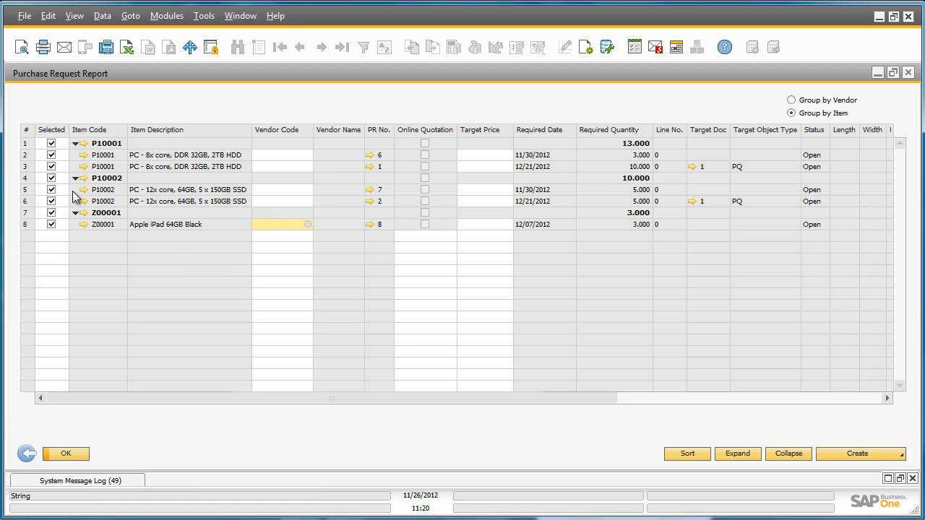
- Select only the Z00001 group in the report and assign Lumarx as vendor on its Apple iPad 64GB Black line
double_click(56, 131)
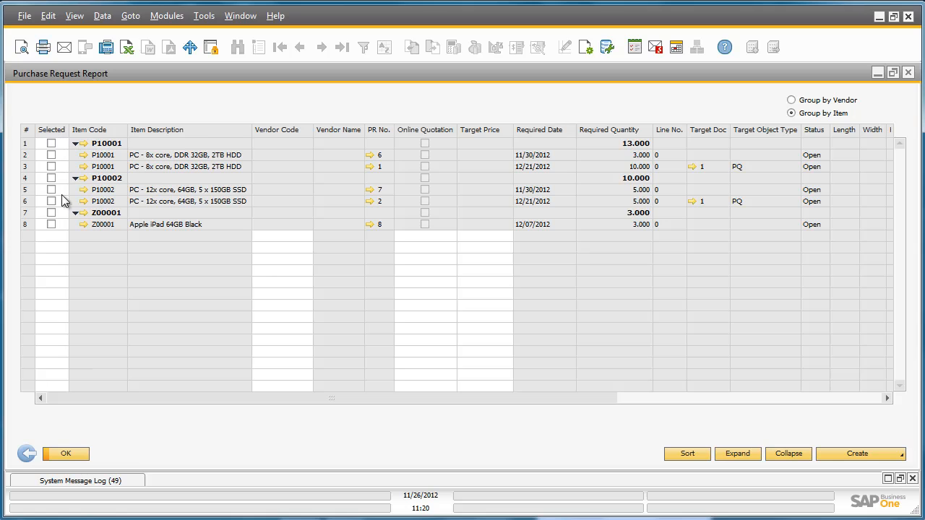
left_click(52, 213)
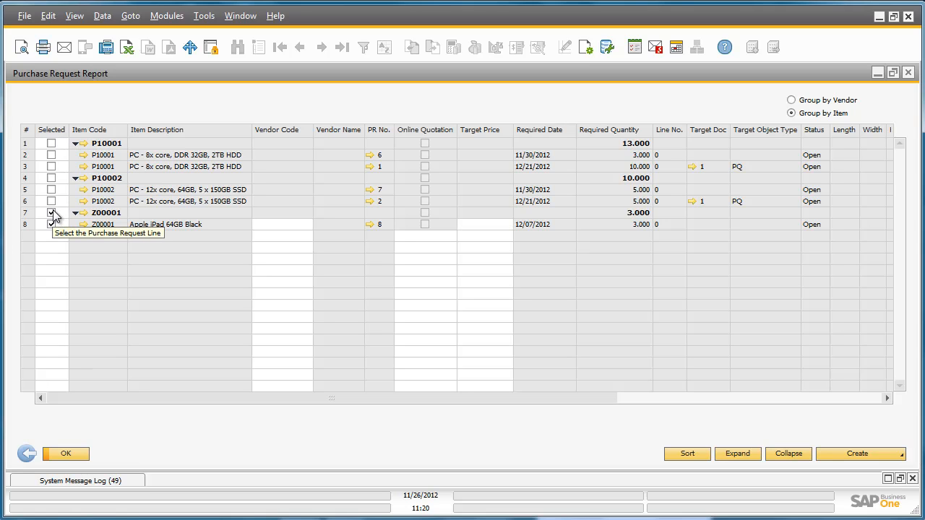
left_click(277, 224)
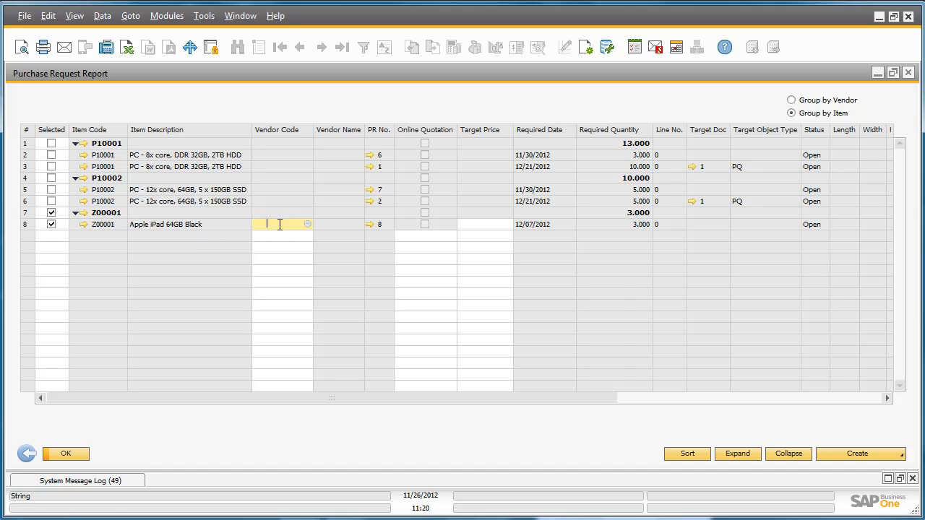
left_click(307, 224)
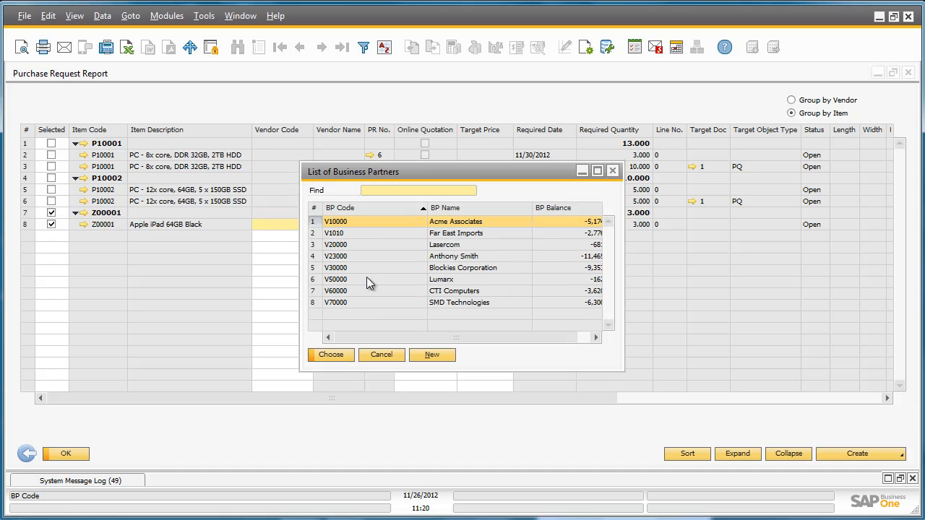
double_click(432, 280)
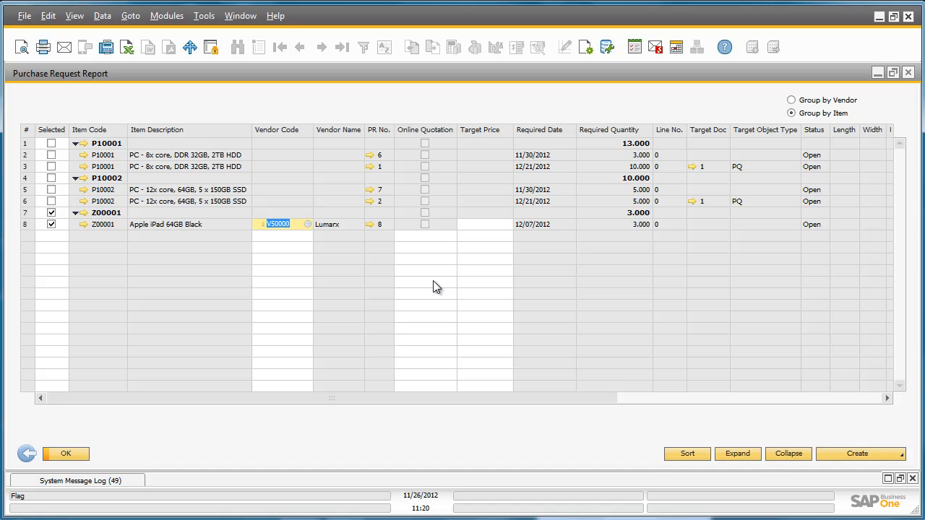
- Create a purchase order from the selected Z00001 row, accept the irreversible document creation, and close the Purchase Request Report
left_click(891, 461)
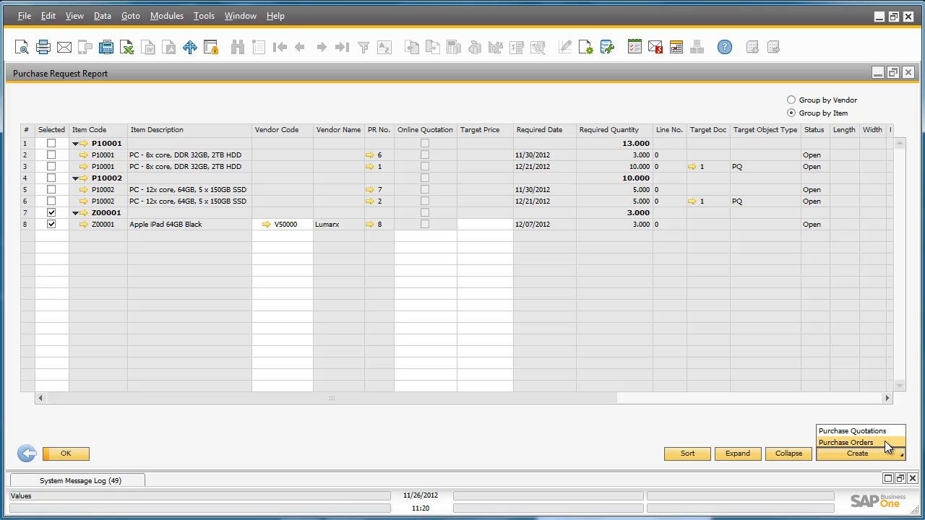
left_click(886, 443)
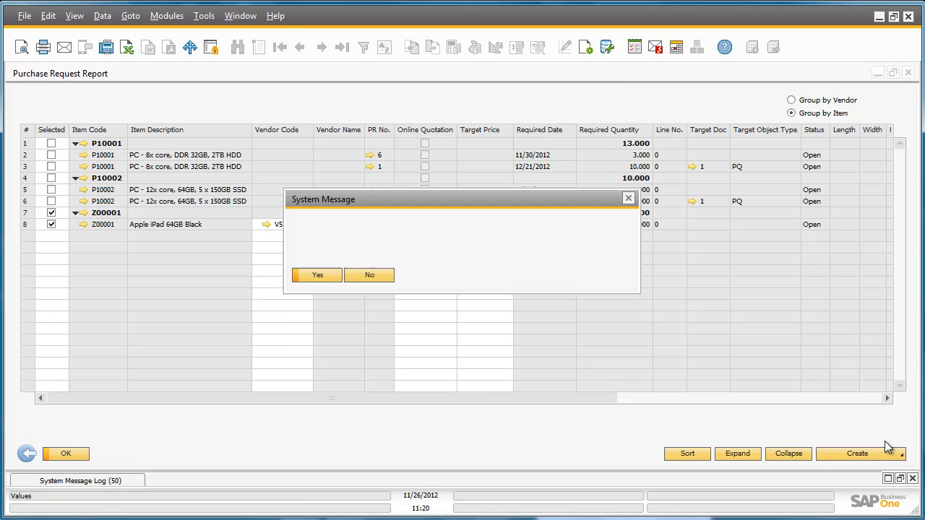
left_click(315, 276)
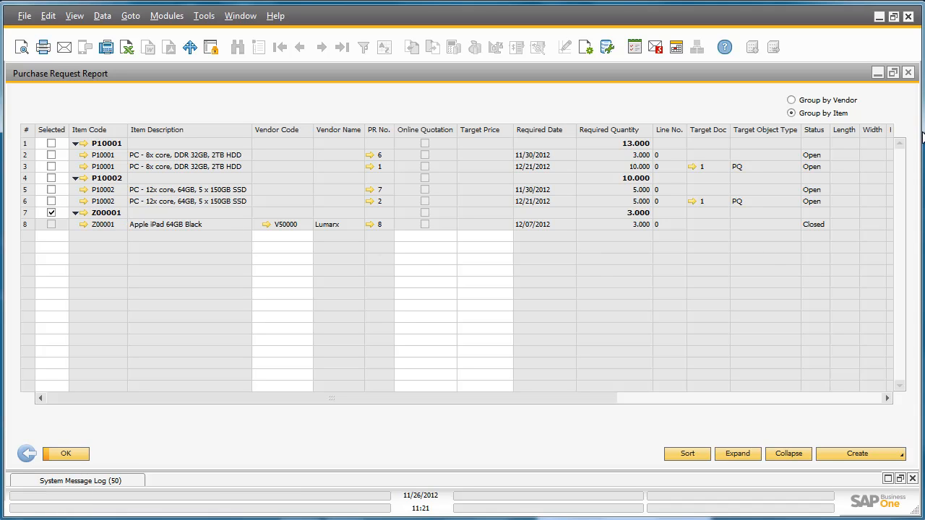
left_click(909, 73)
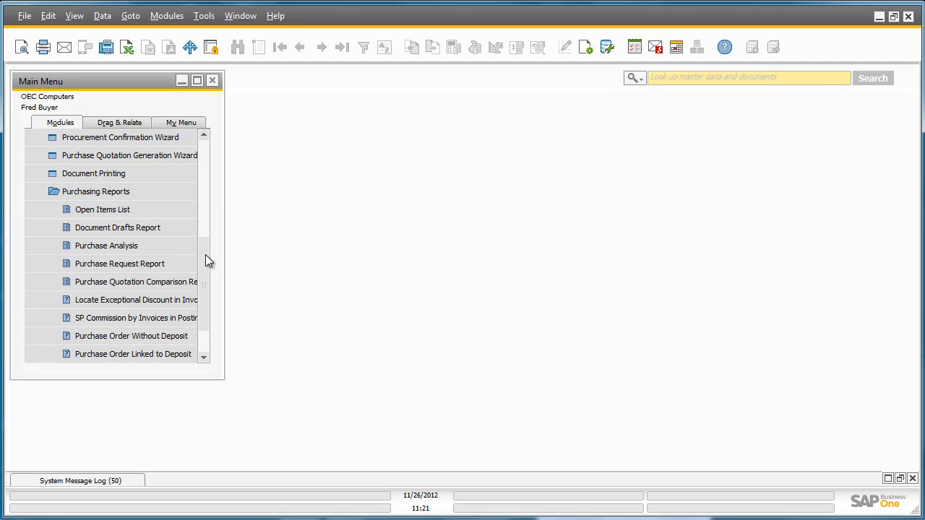
- Start the Purchase Quotation Generation Wizard with a new parameter set named "purchae request" and no description
left_click_drag(205, 254, 206, 232)
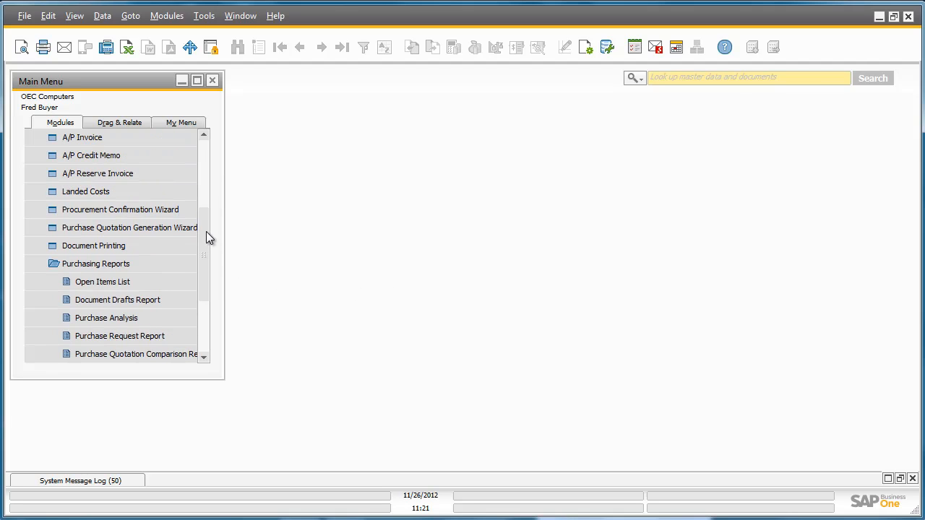
left_click(184, 227)
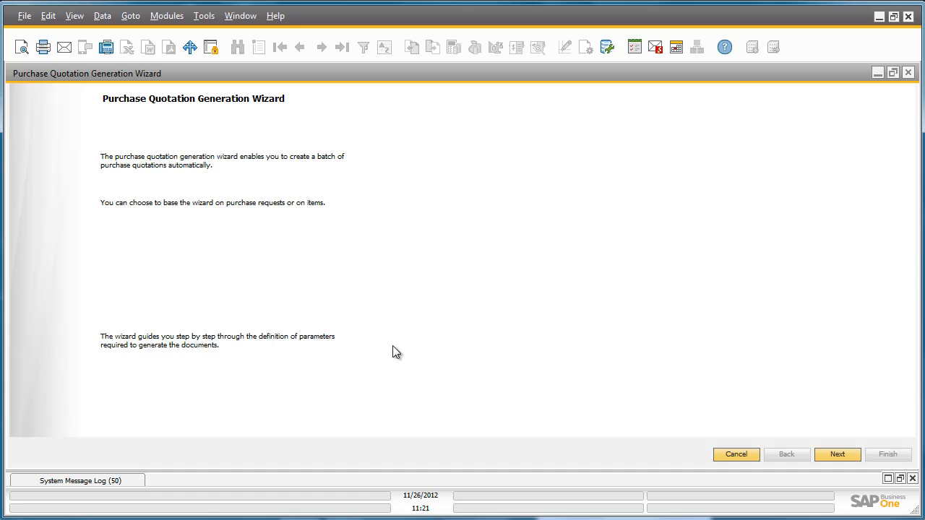
left_click(839, 456)
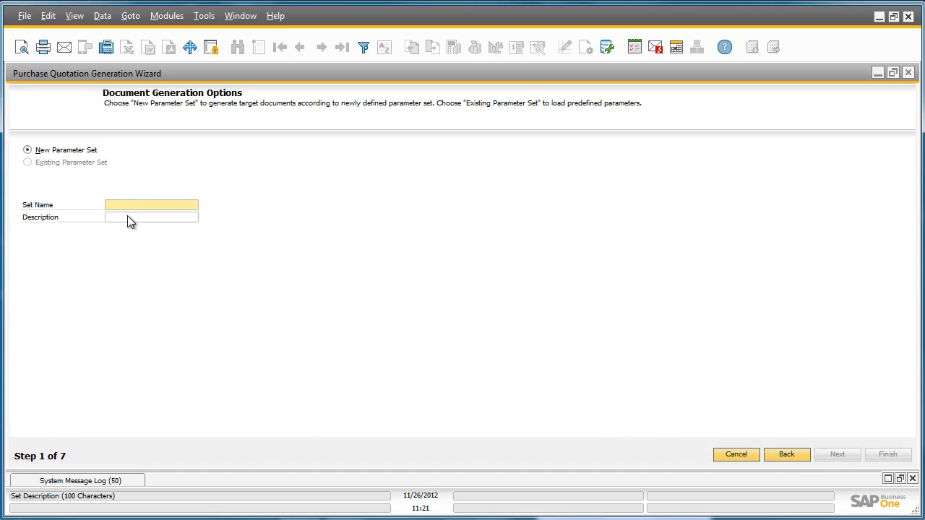
type("purchae request")
left_click(128, 217)
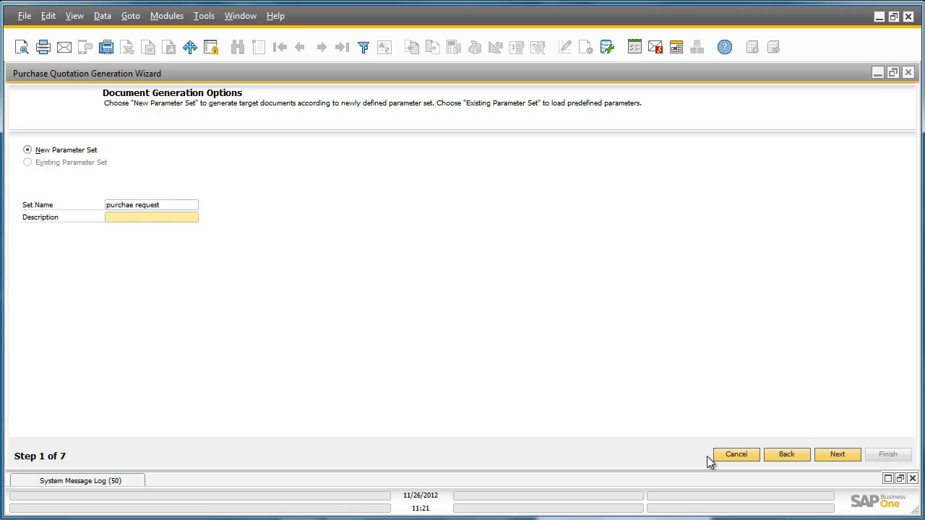
left_click(836, 455)
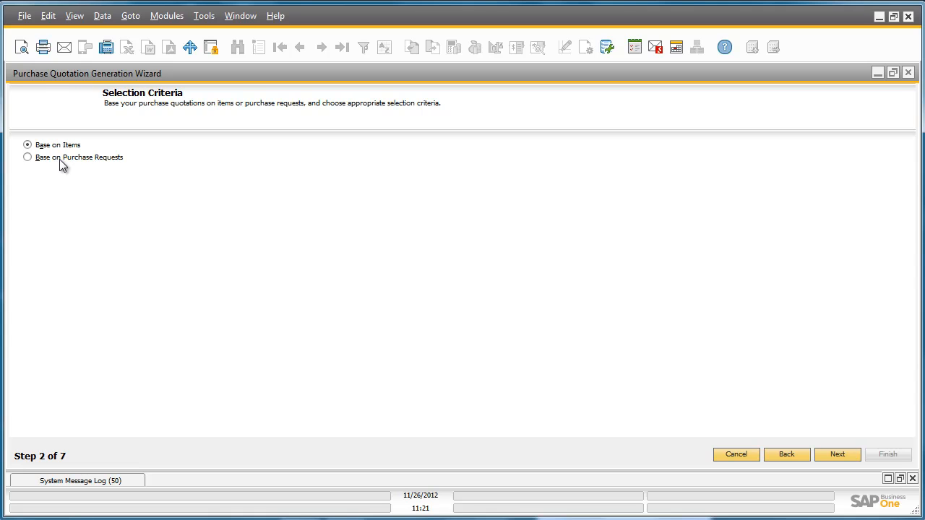
- Base the quotations on purchase requests with the default selection criteria and accept all the listed items
left_click(38, 158)
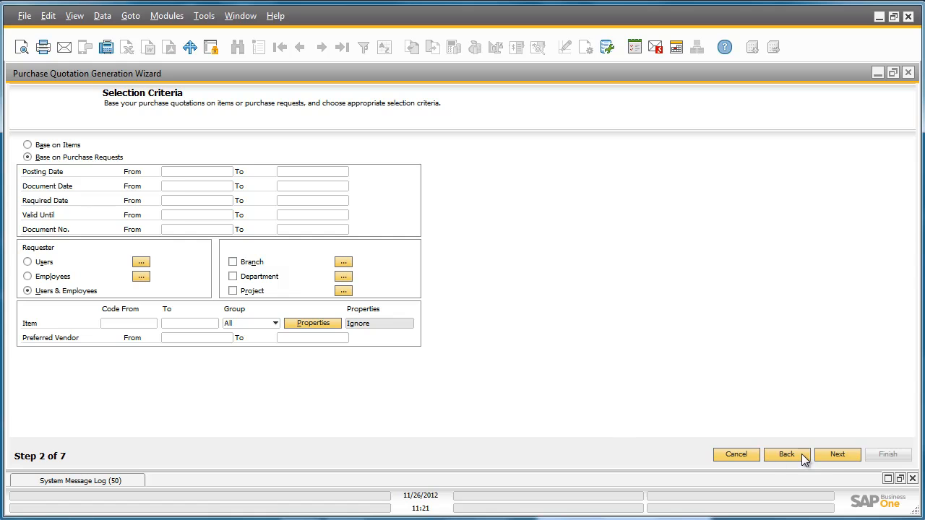
left_click(839, 452)
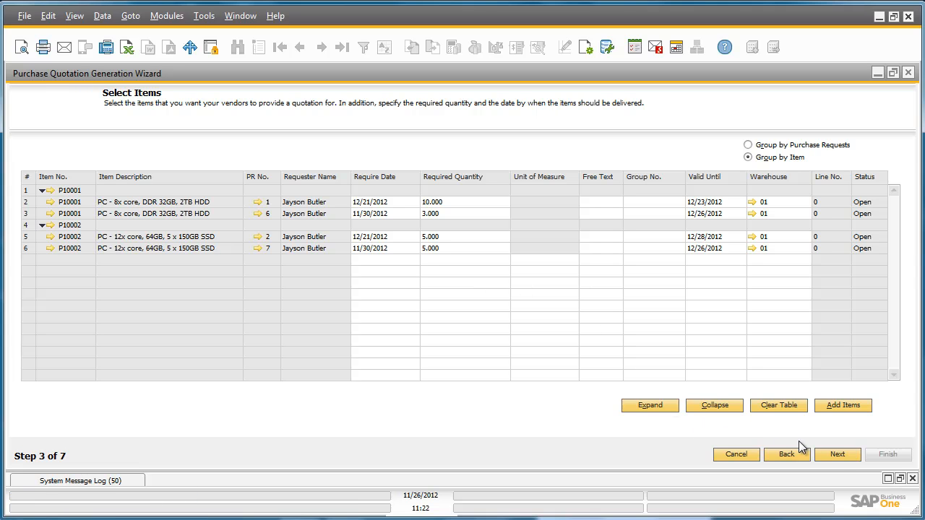
left_click(836, 455)
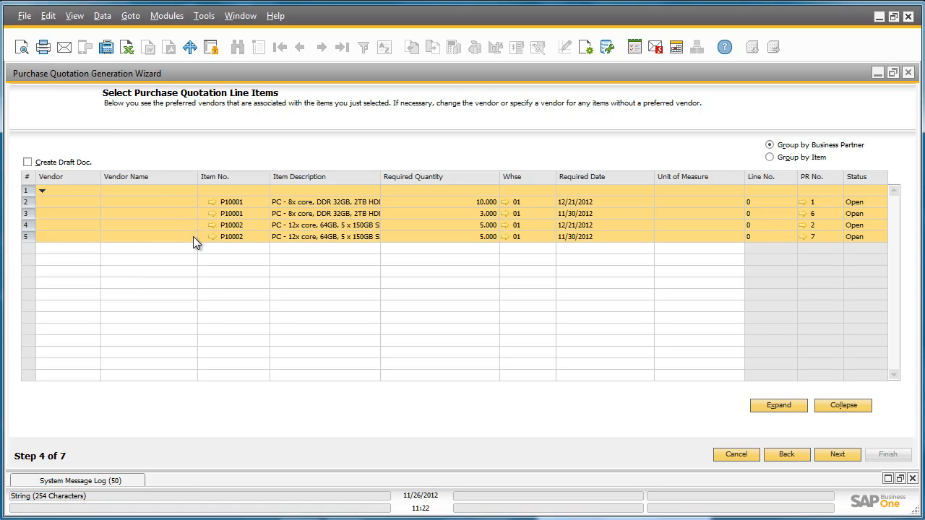
- Assign Lumarx (V50000) as vendor on both P10001 quotation lines
left_click(81, 203)
left_click(95, 202)
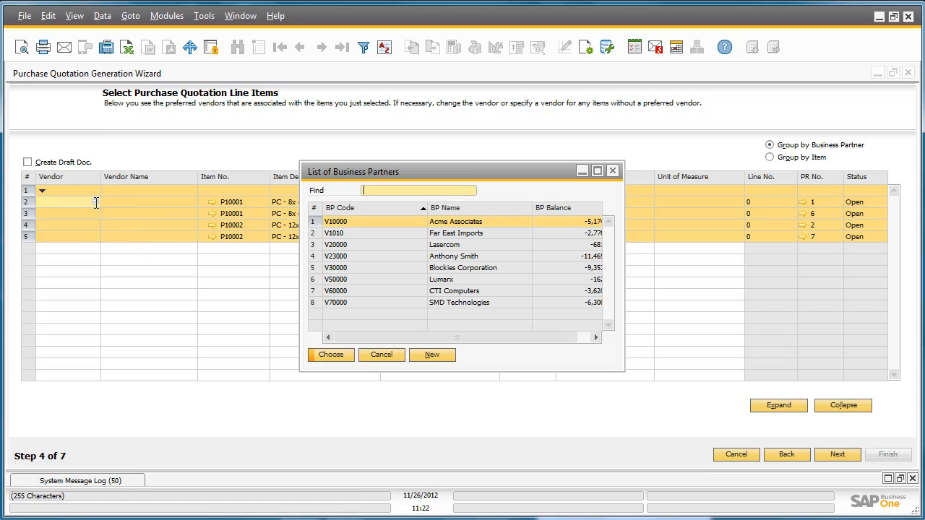
left_click(414, 280)
double_click(414, 280)
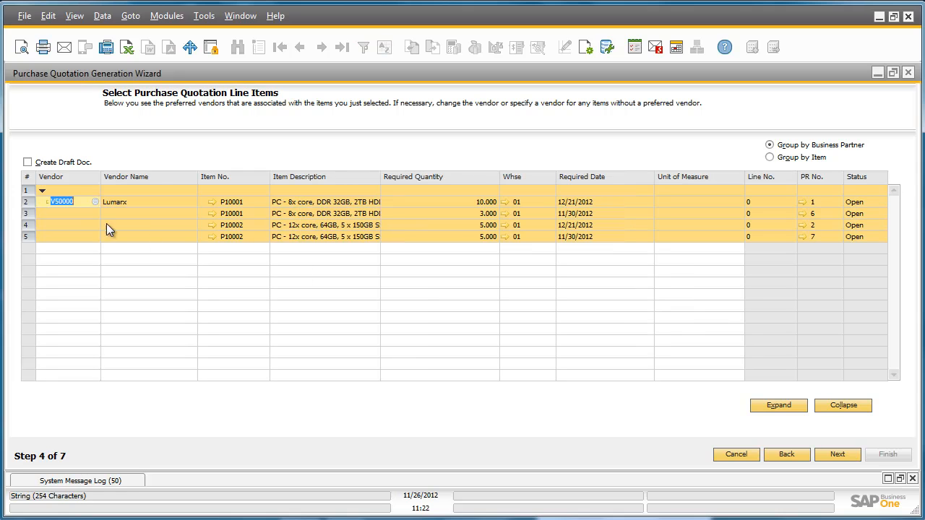
left_click(75, 212)
left_click(95, 212)
left_click(414, 281)
double_click(414, 280)
- Assign Lumarx (V50000) as vendor on both P10002 quotation lines
left_click(90, 226)
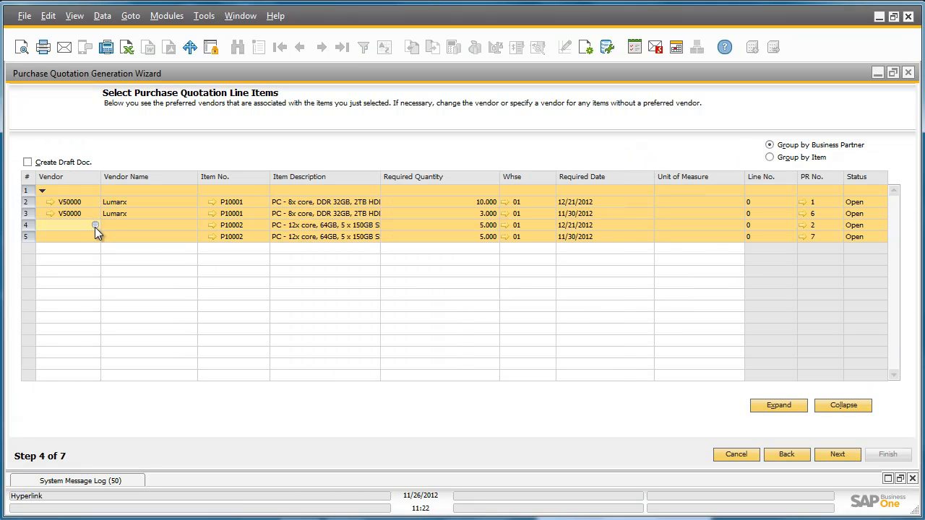
left_click(94, 225)
double_click(442, 291)
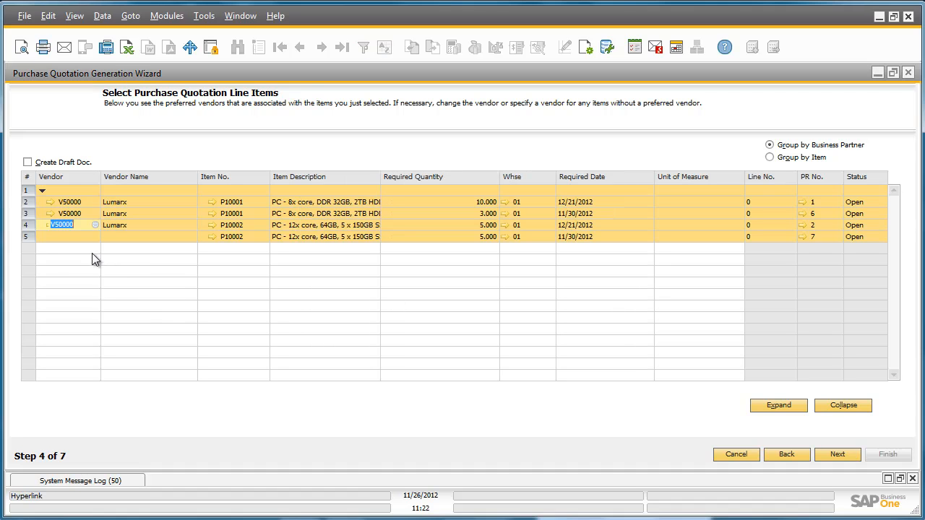
left_click(88, 239)
left_click(95, 238)
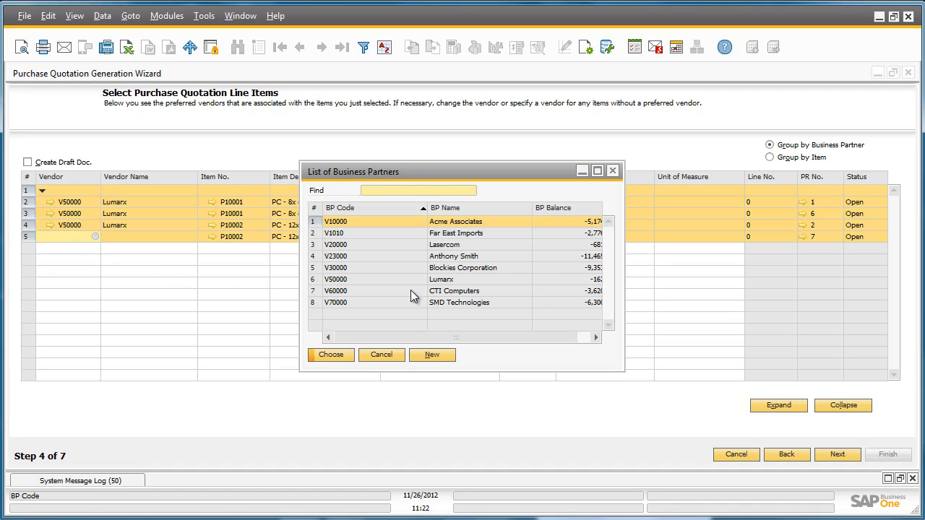
double_click(425, 290)
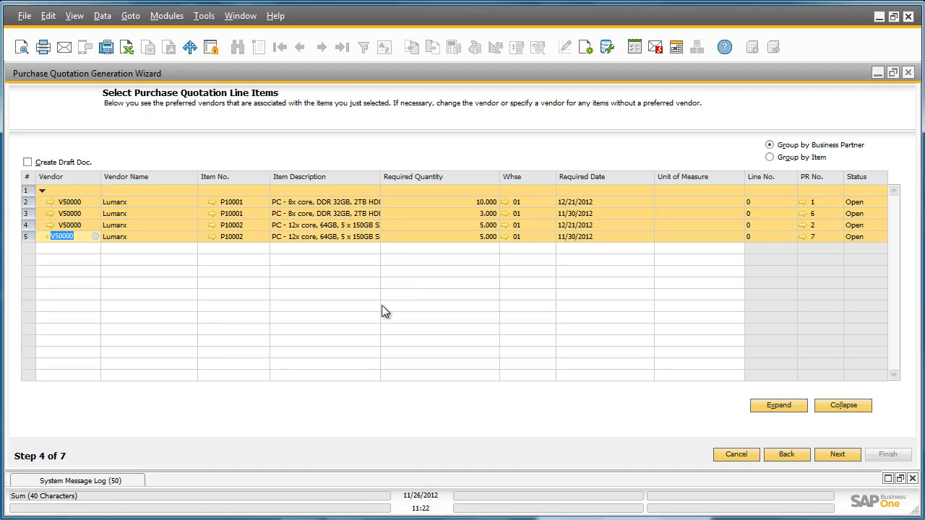
- Proceed through the results preview and execute the wizard without saving the parameter set, agreeing to generate the purchase quotations
left_click(836, 452)
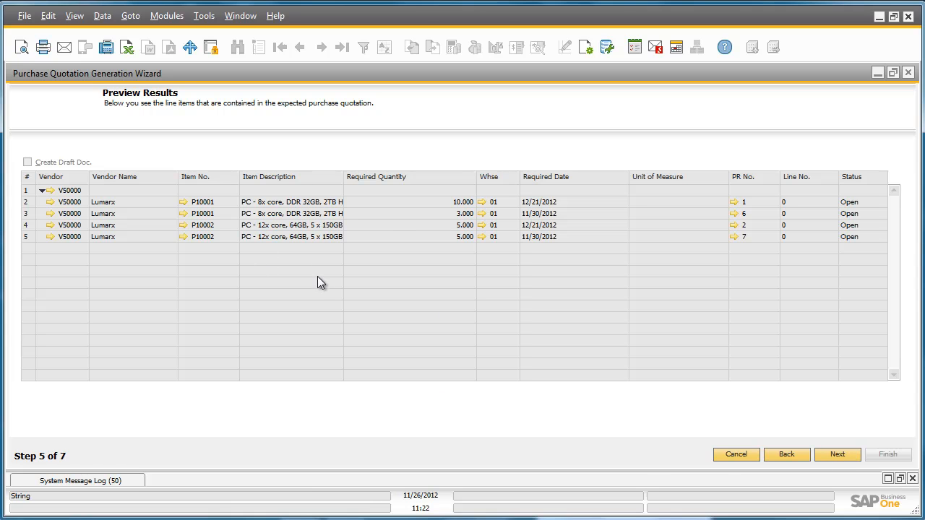
left_click(853, 458)
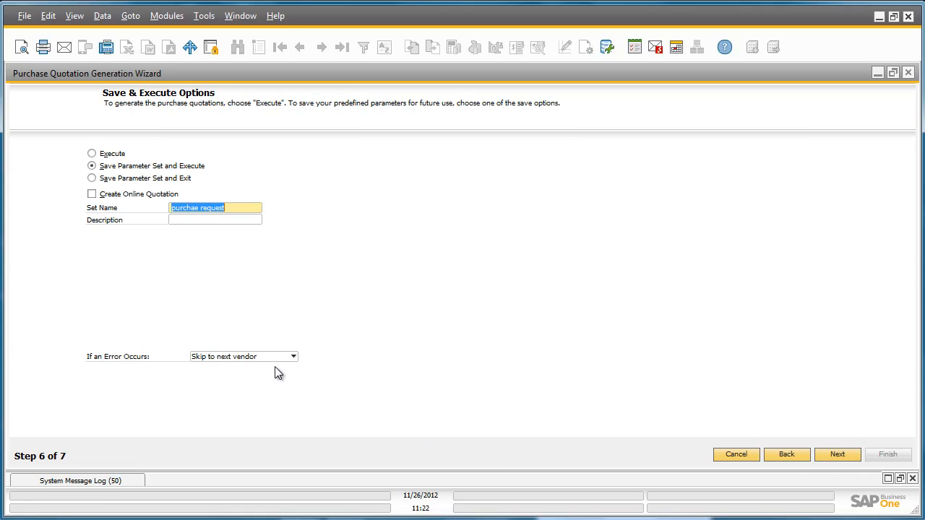
left_click(92, 153)
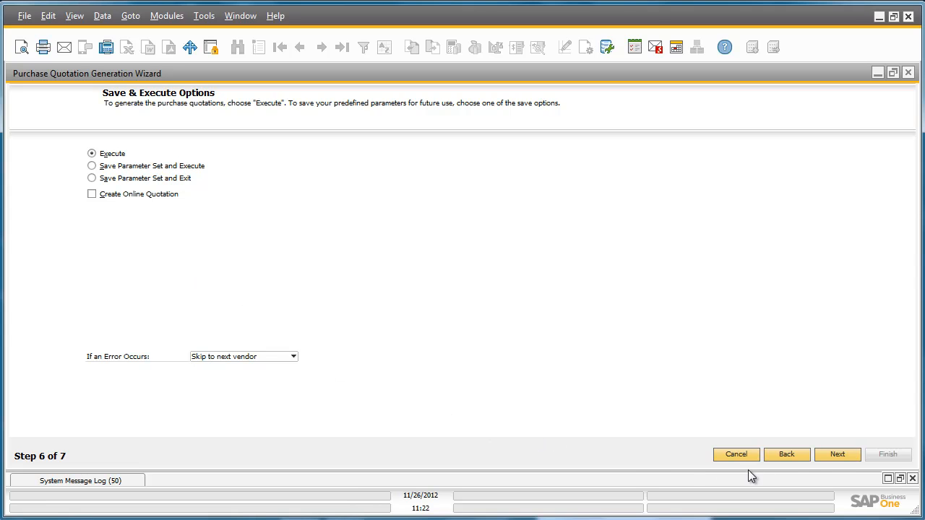
left_click(838, 453)
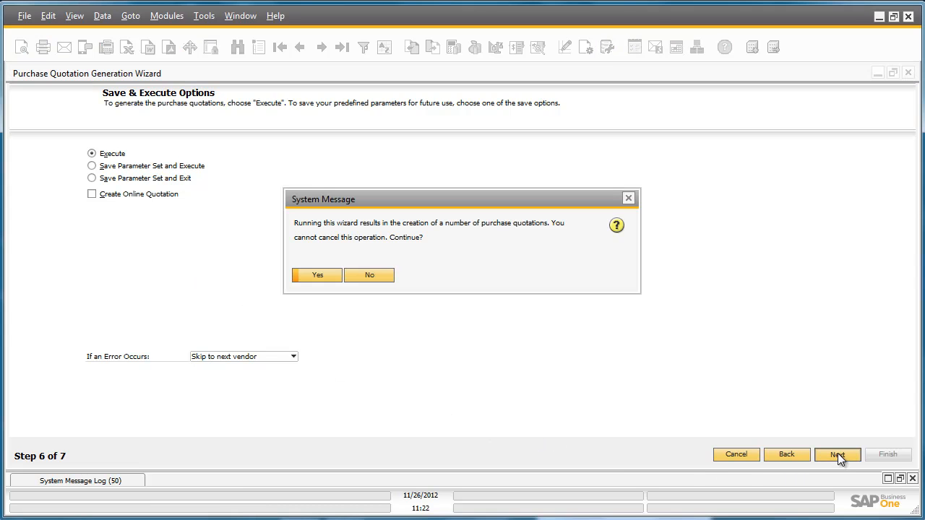
left_click(318, 275)
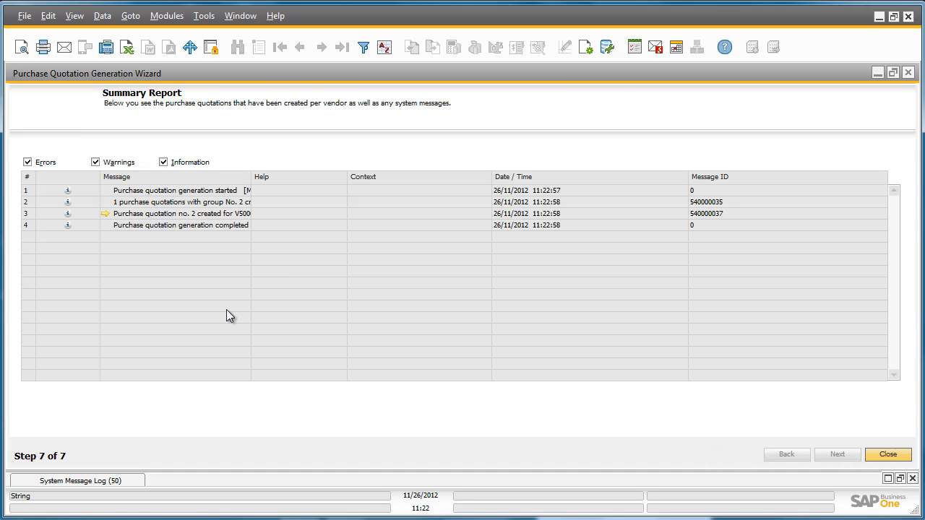
- Open the generated Lumarx purchase quotation from the summary report, maximize it, and examine it down to its end
left_click(105, 217)
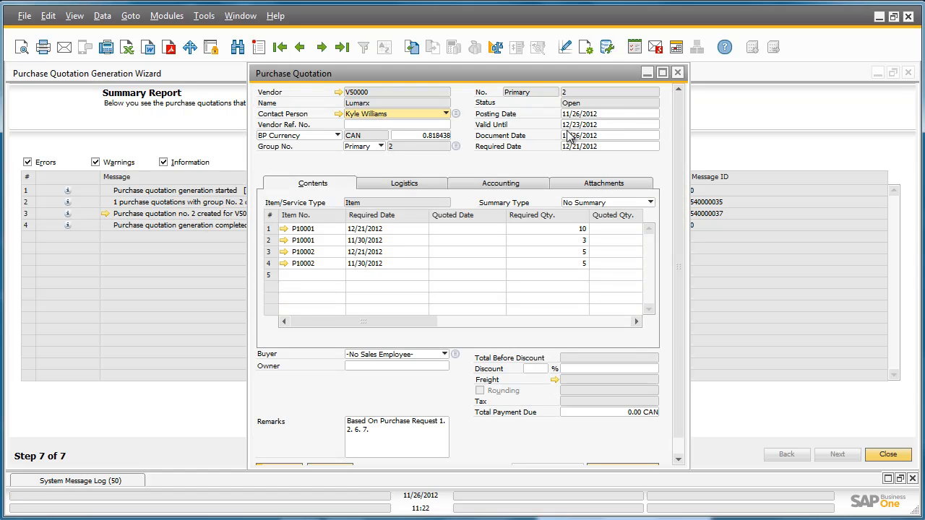
left_click(664, 73)
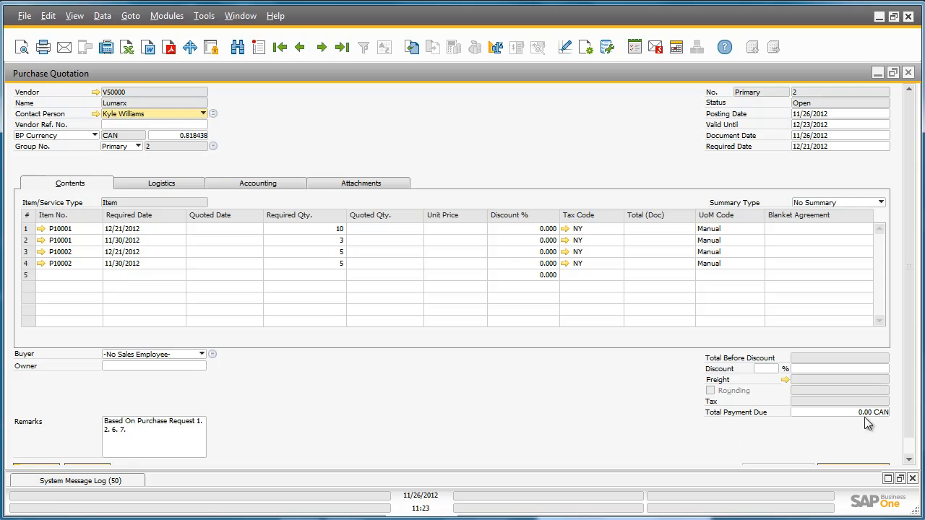
scroll(907, 401, "down", 1)
left_click(856, 453)
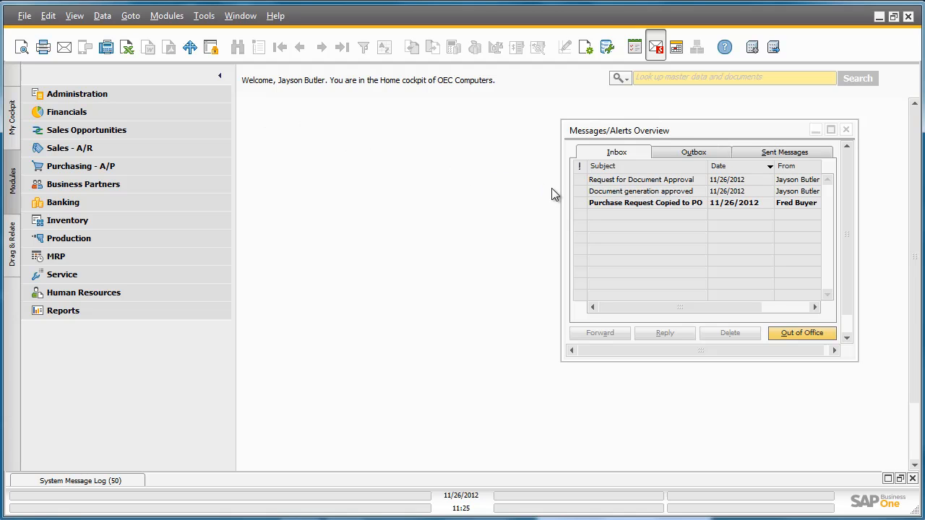
- Read the "Purchase Request Copied to PO" message in the inbox and open its linked purchase request
left_click(627, 205)
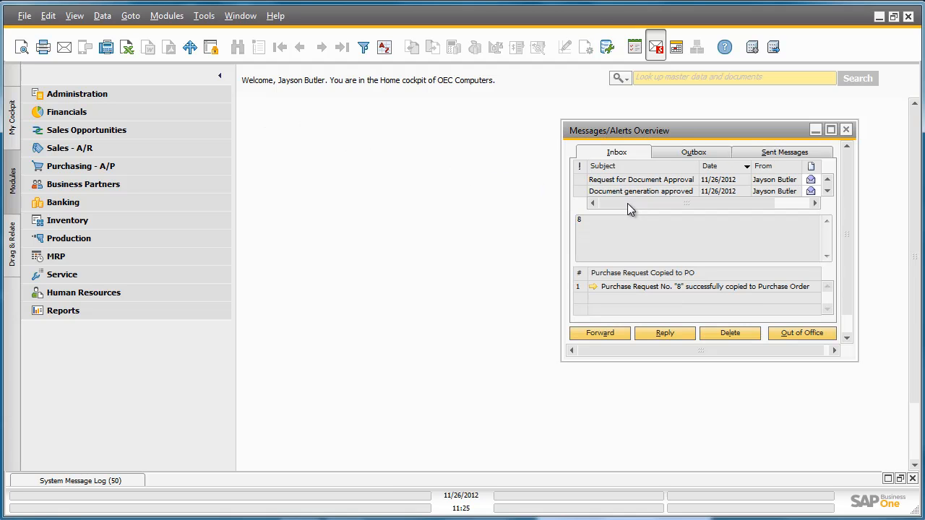
left_click(629, 285)
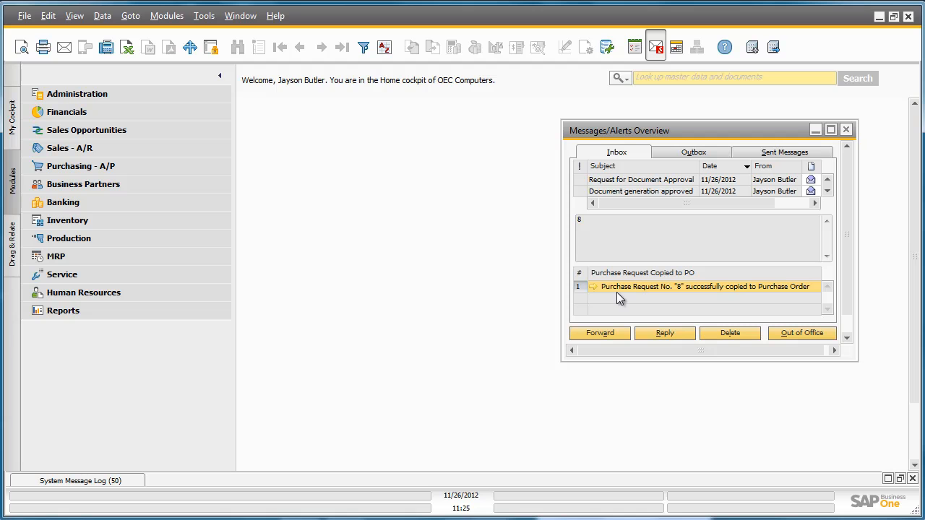
left_click(592, 287)
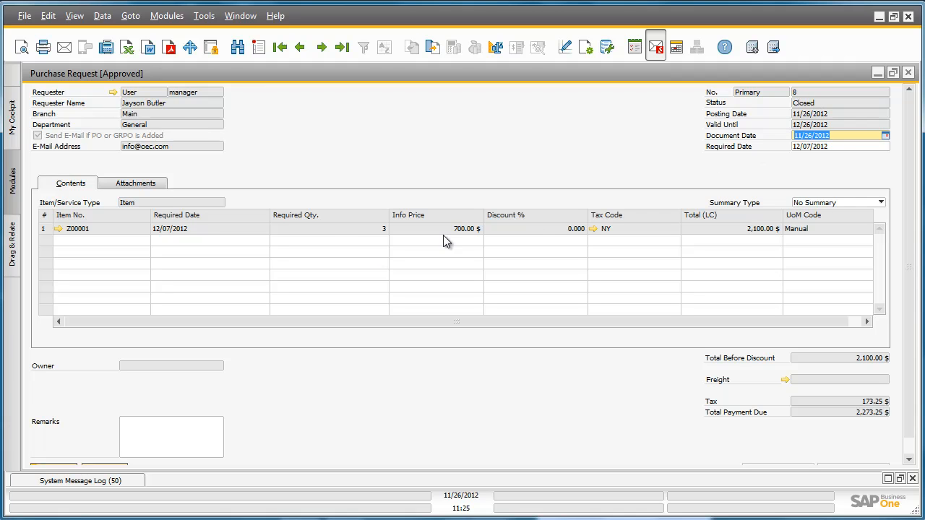
- Show the purchase request's Relationship Map and open the purchase order linked to it
right_click(330, 238)
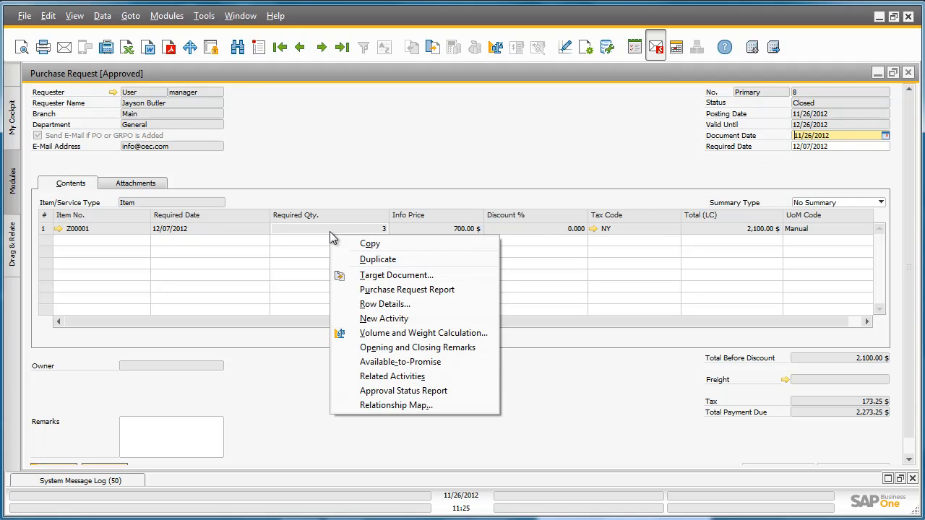
left_click(373, 405)
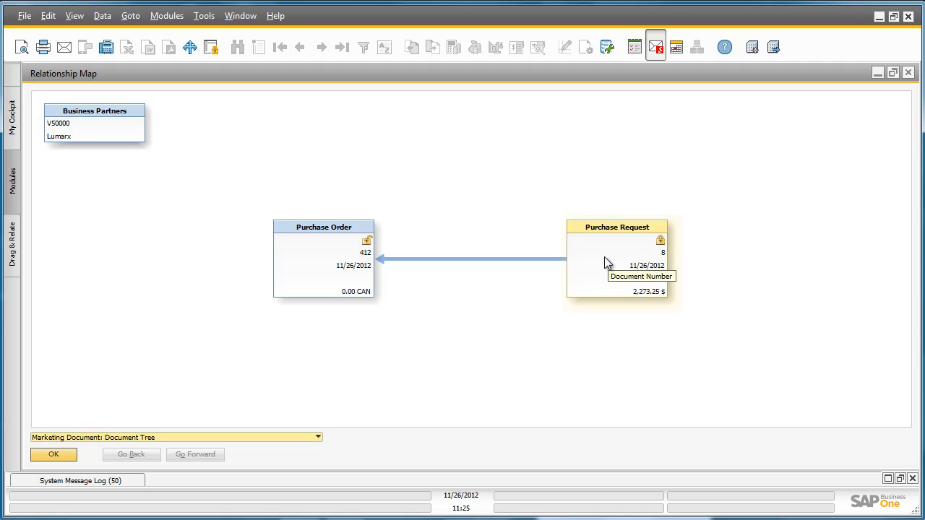
double_click(308, 259)
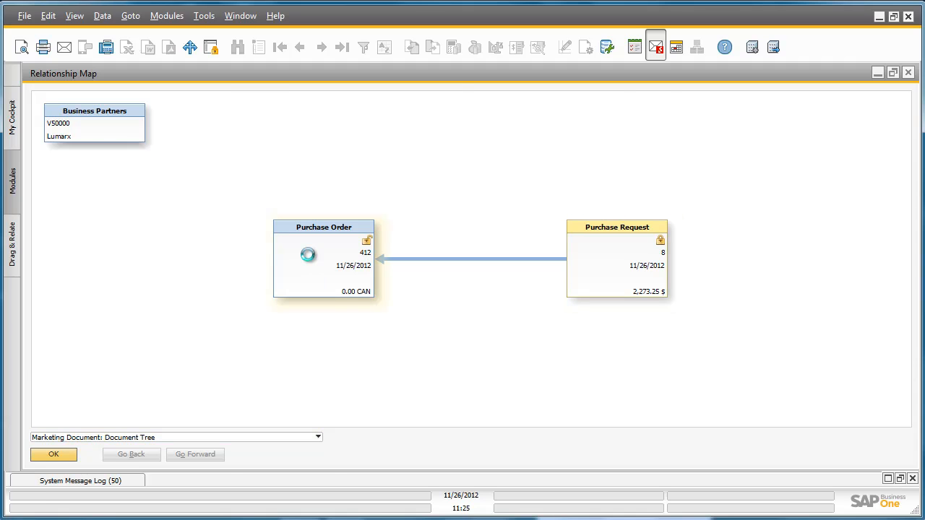